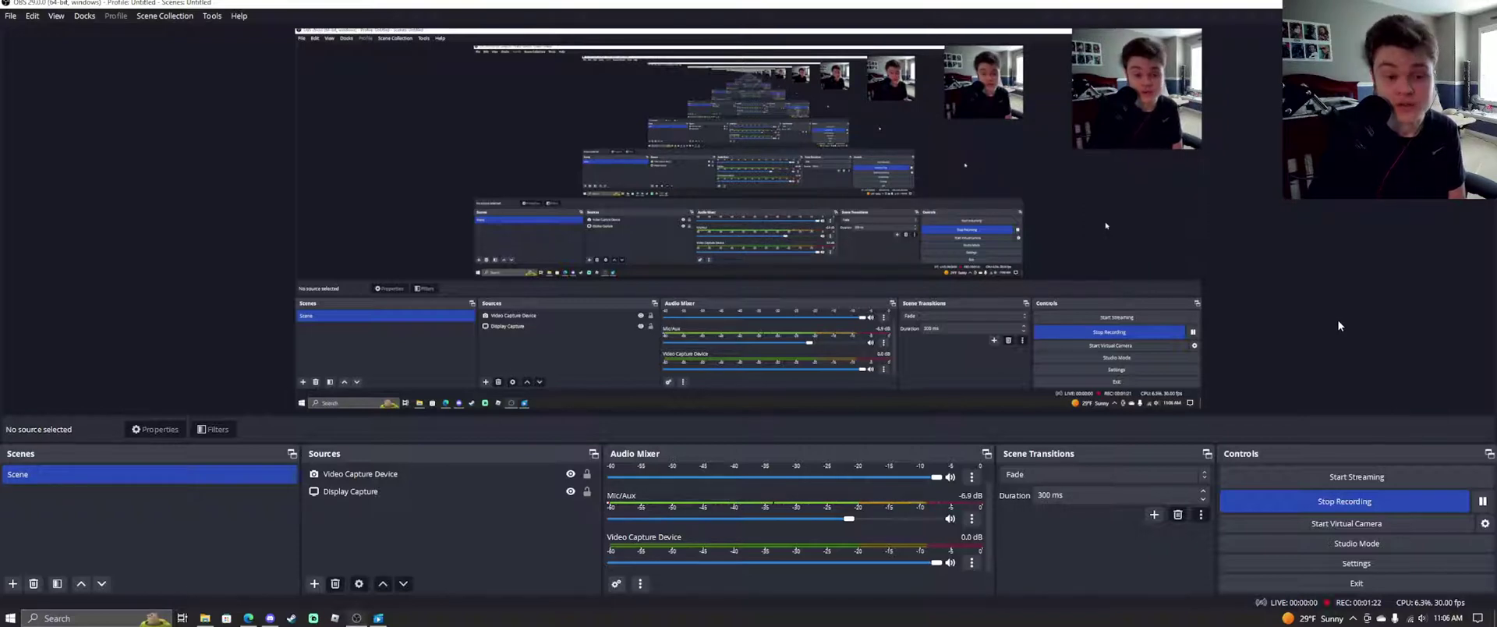
Open OBS Studio's Settings window from the Controls dock
click(1337, 563)
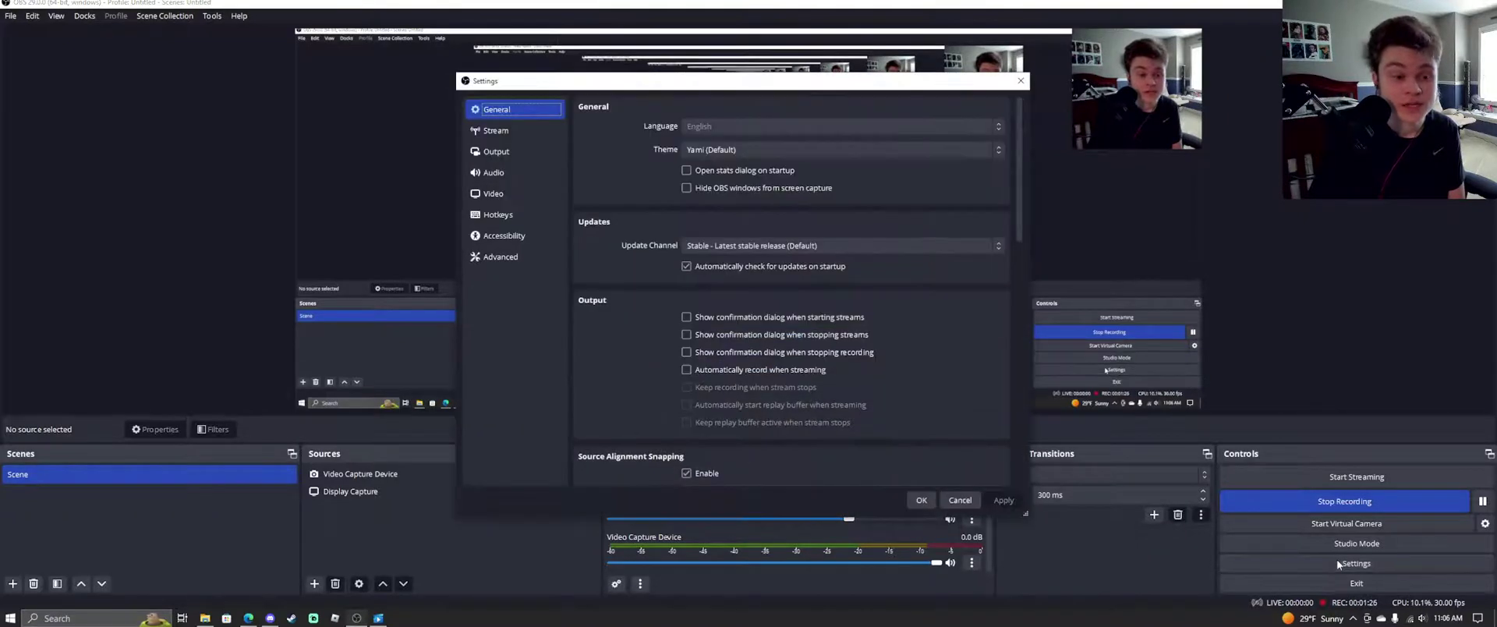
Check the Video page shows 3440x1440 base and 2560x1080 output, then select Display Capture
click(491, 194)
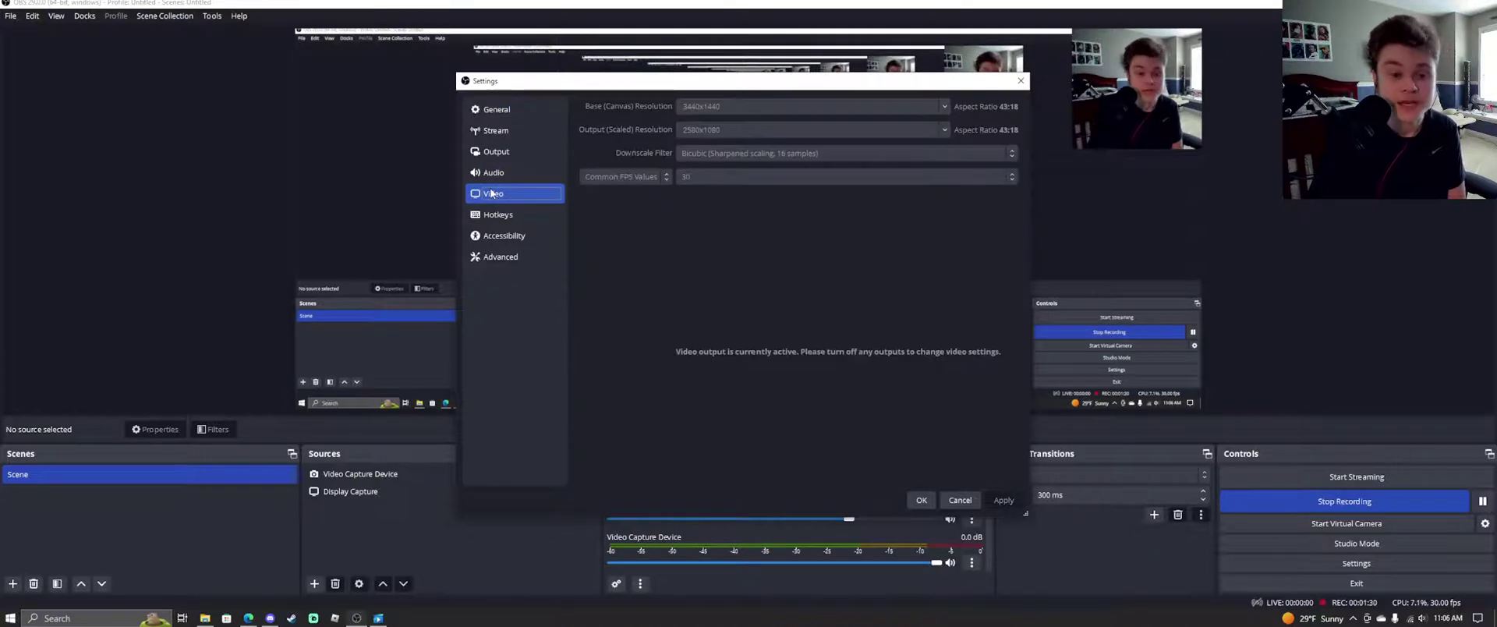
mouse_move(836, 81)
mouse_down()
mouse_move(1164, 82)
mouse_move(588, 111)
mouse_move(1286, 118)
mouse_move(765, 120)
mouse_move(1218, 129)
mouse_move(1114, 87)
mouse_move(878, 85)
mouse_up()
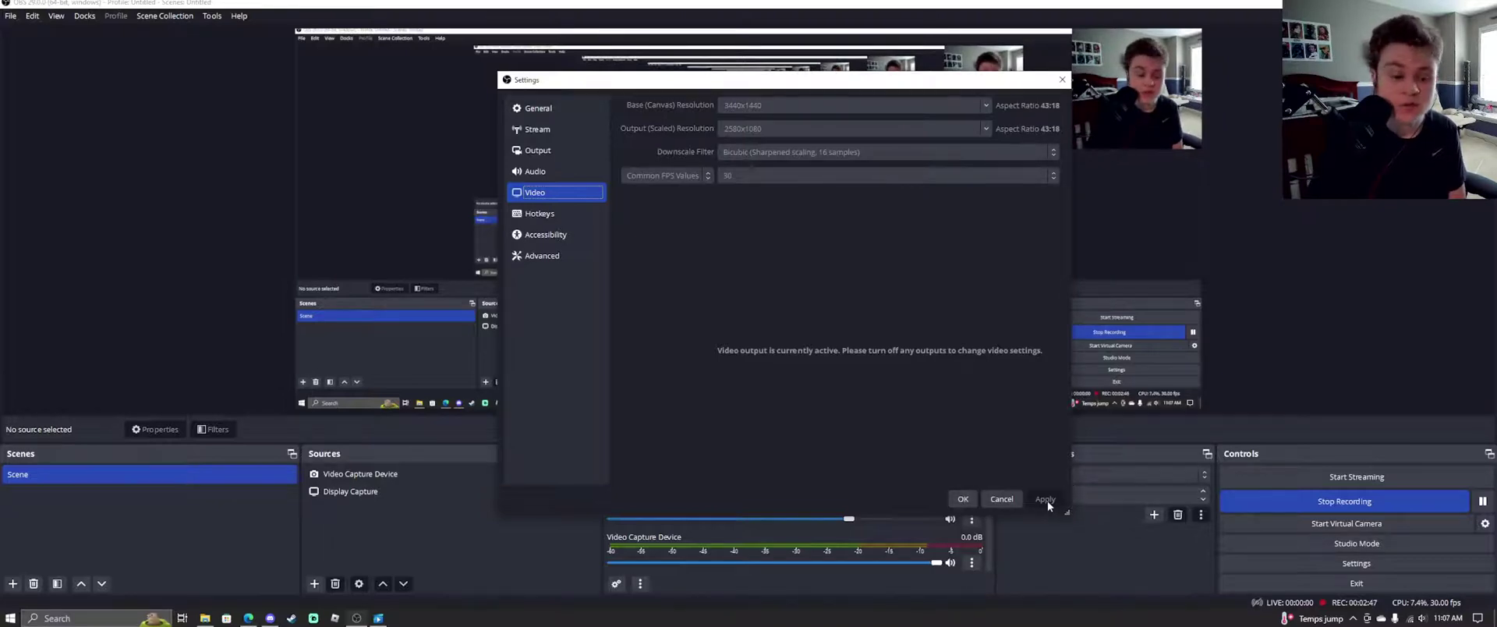
click(962, 499)
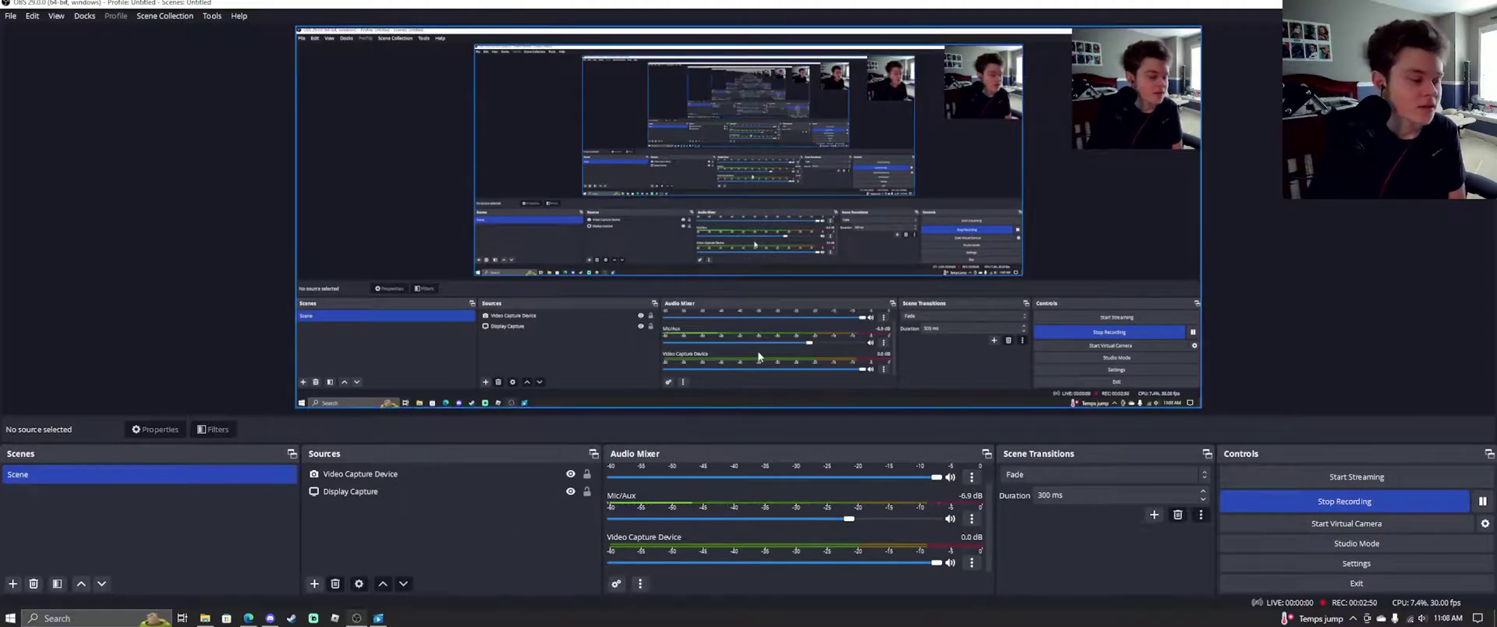
click(419, 490)
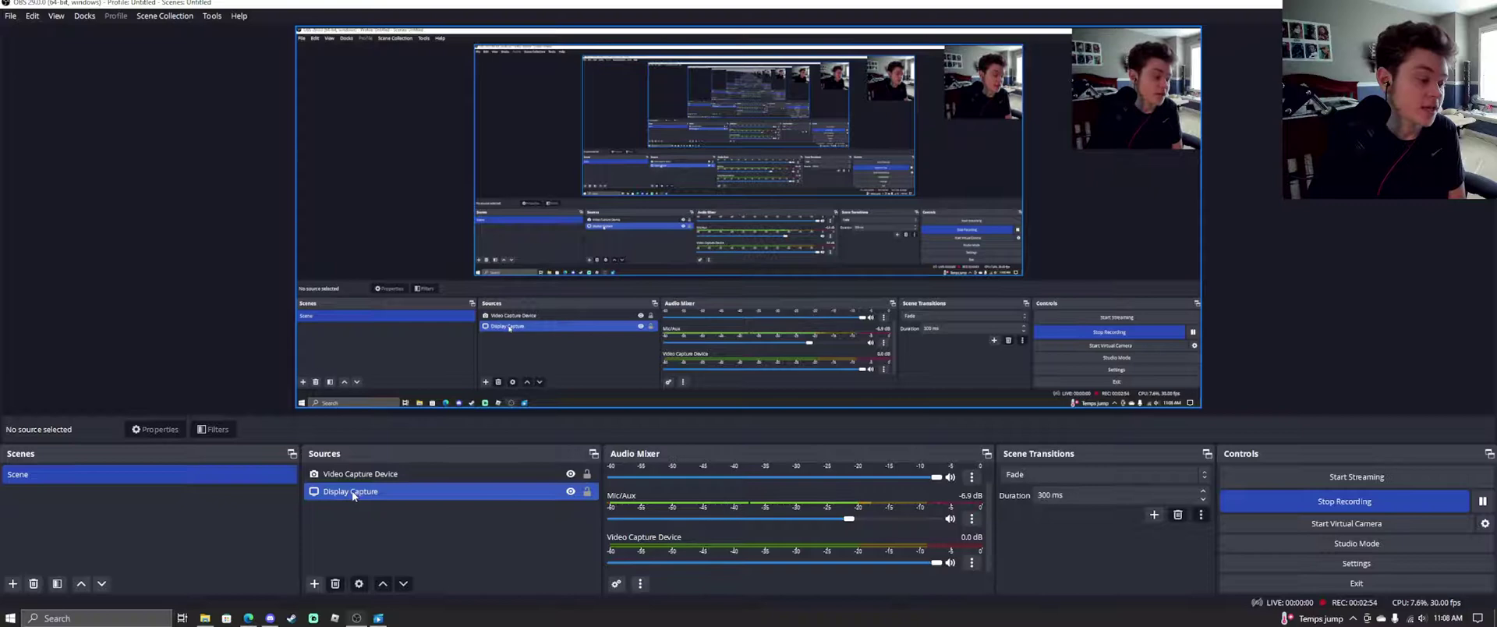
click(352, 491)
right_click(353, 493)
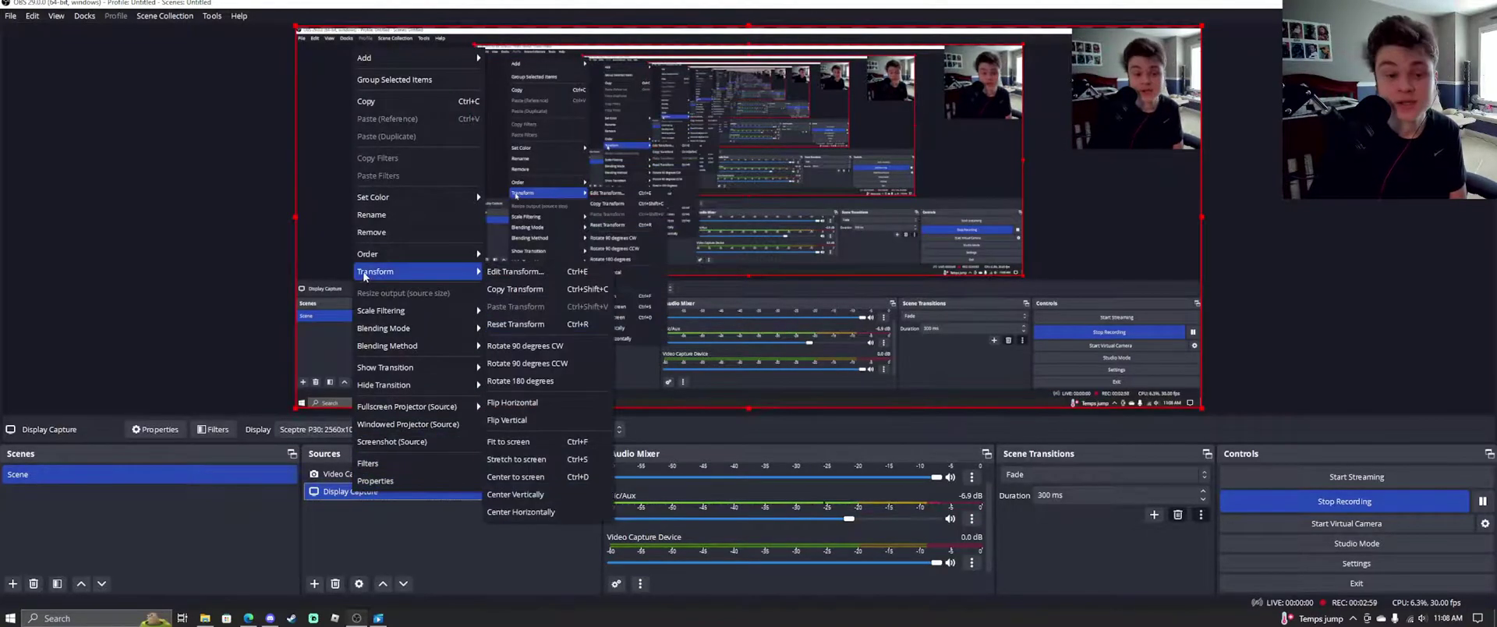
mouse_move(386, 271)
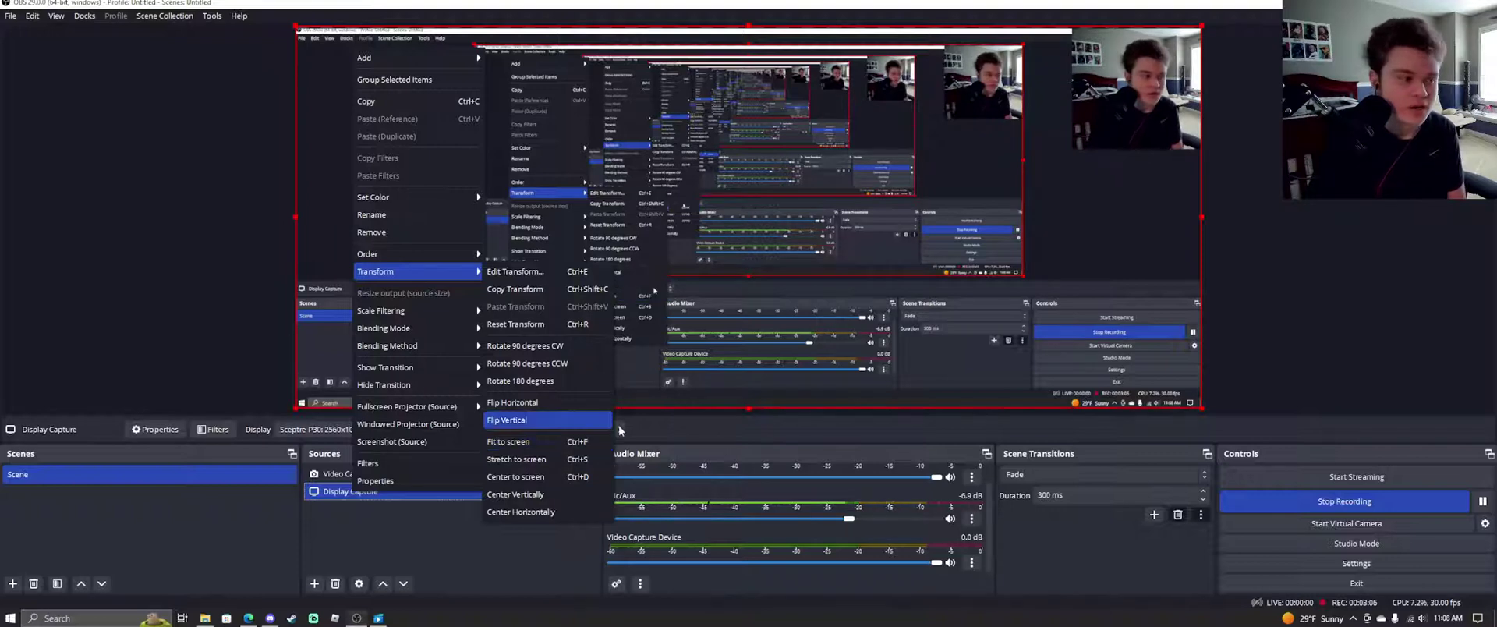
click(1301, 299)
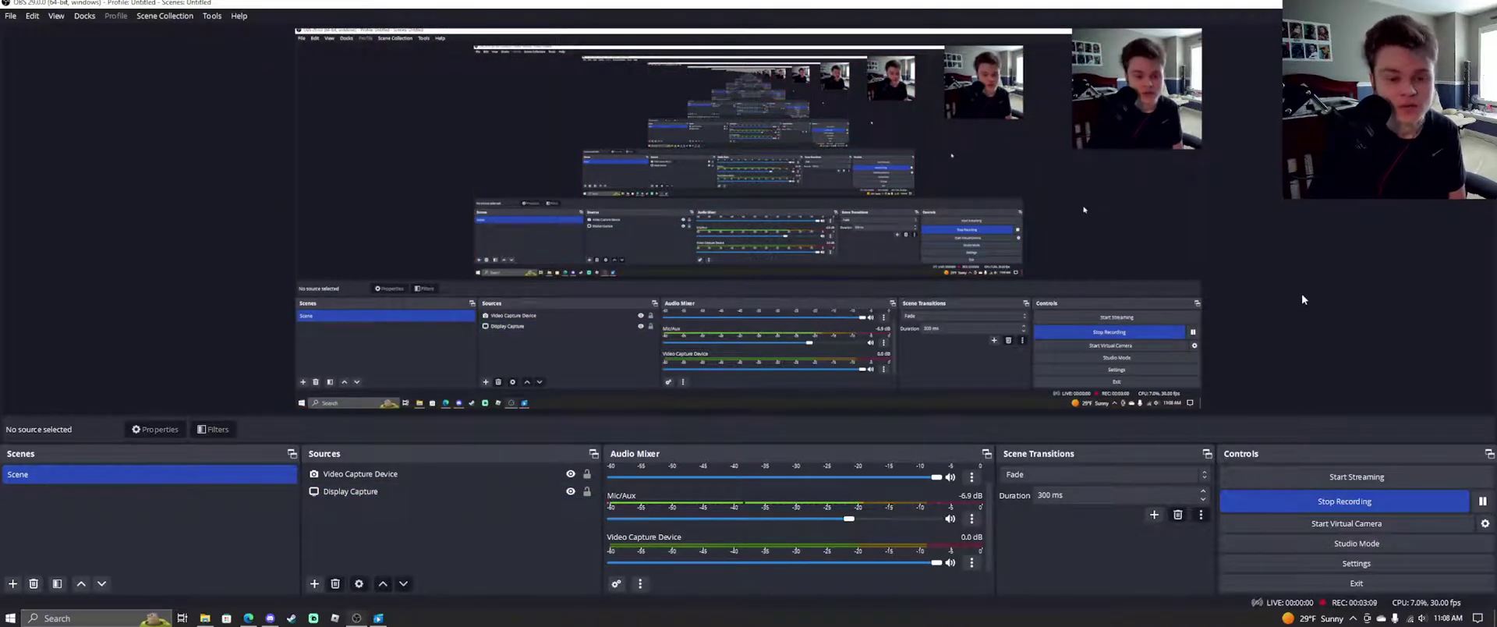